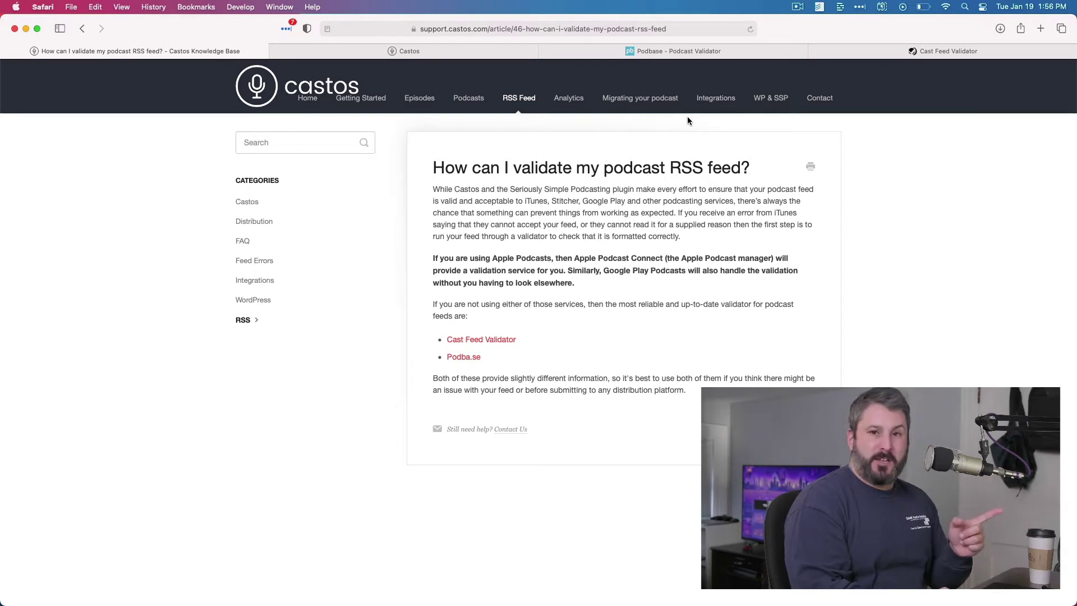
Copy the We Are Here podcast's public RSS feed URL from its Castos Distribution settings.
left_click(480, 54)
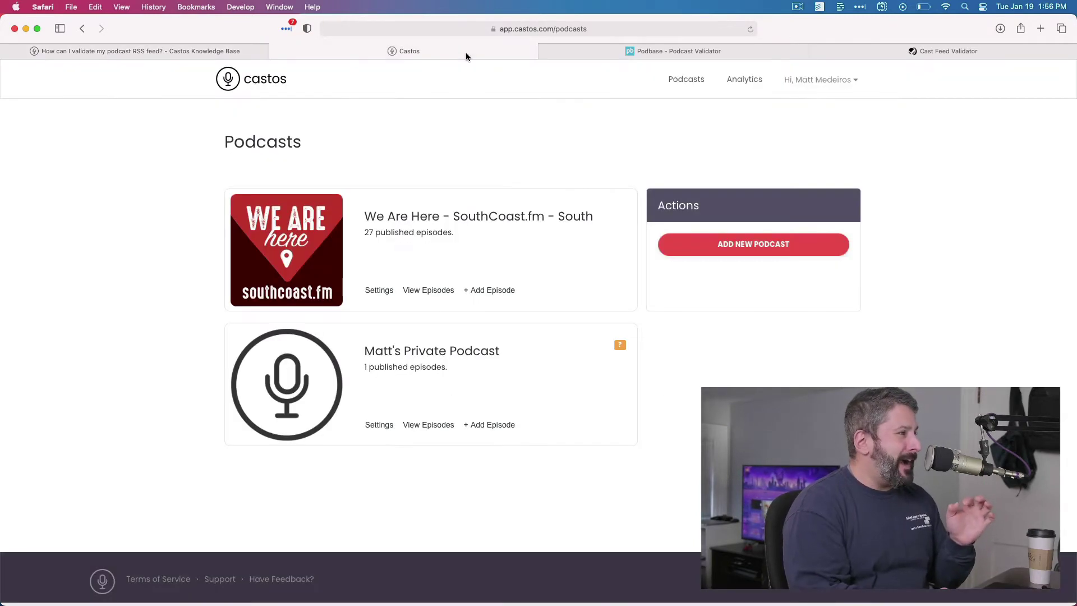
left_click(379, 291)
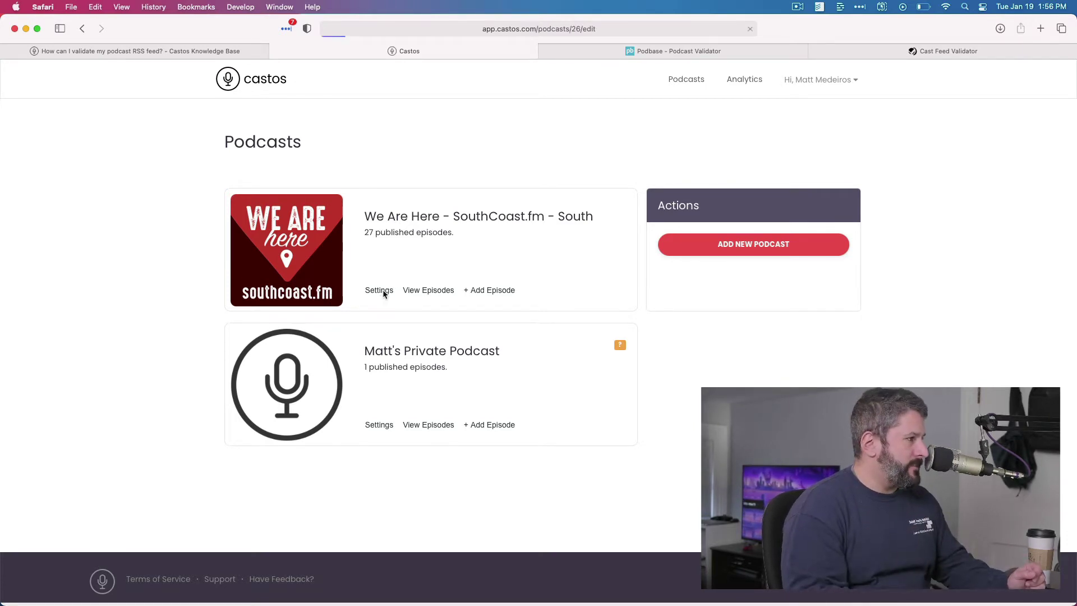
left_click(271, 288)
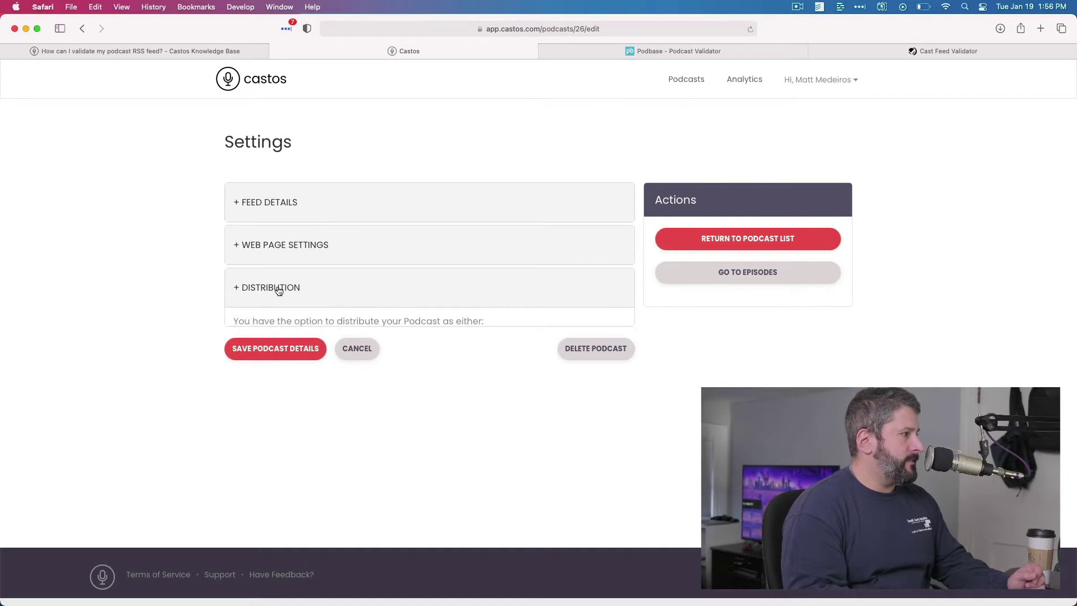
scroll(403, 439, "down", 2)
scroll(402, 439, "down", 1)
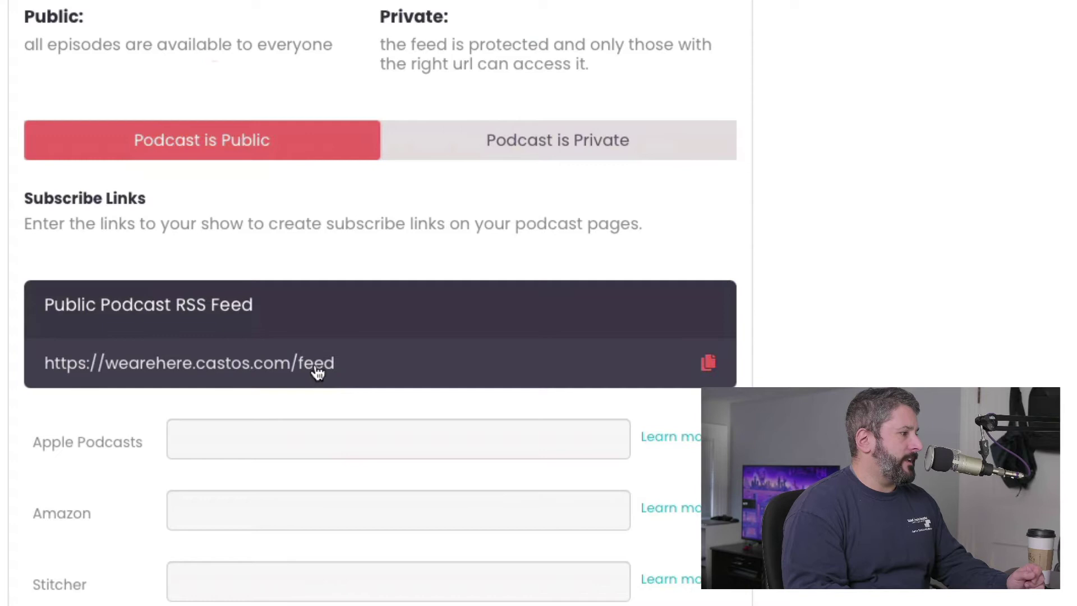
left_click(707, 364)
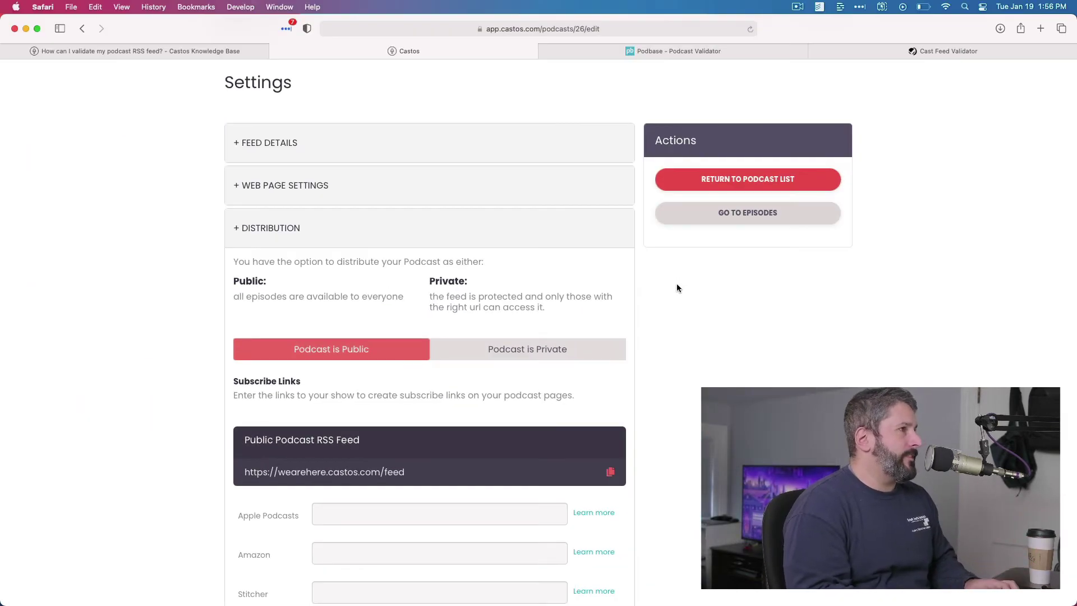
Paste the feed URL into Cast Feed Validator and start validation.
left_click(718, 52)
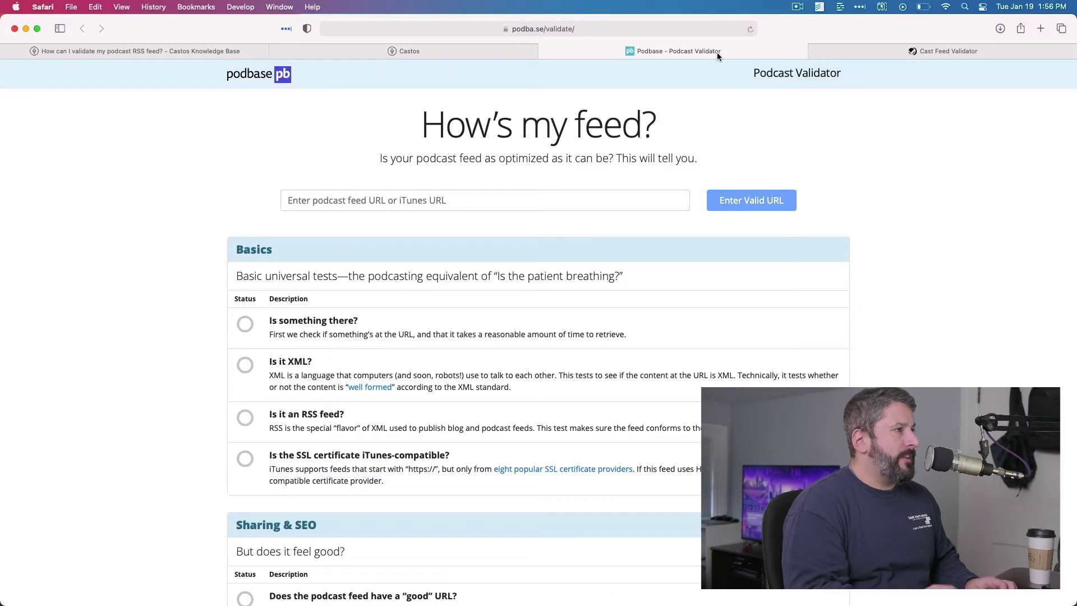
left_click(840, 54)
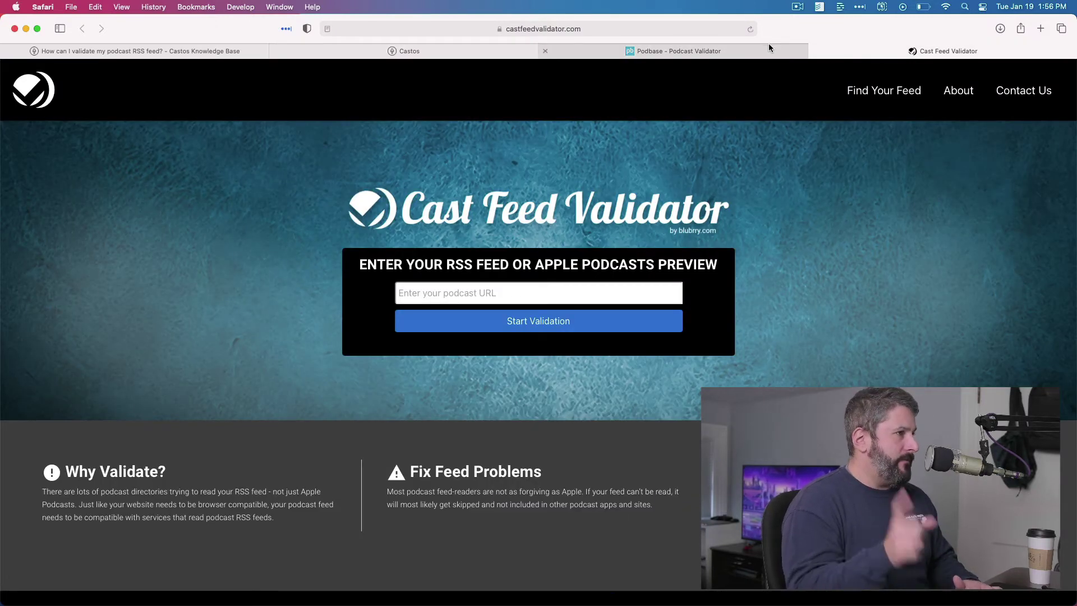
mouse_move(770, 48)
left_click(572, 294)
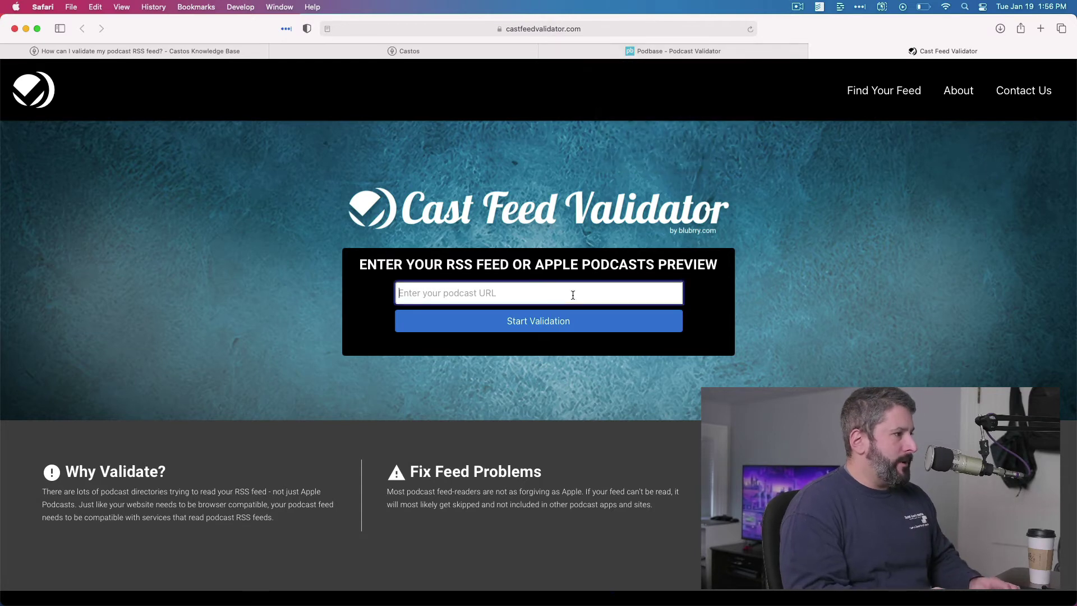
key("super+v")
left_click(563, 323)
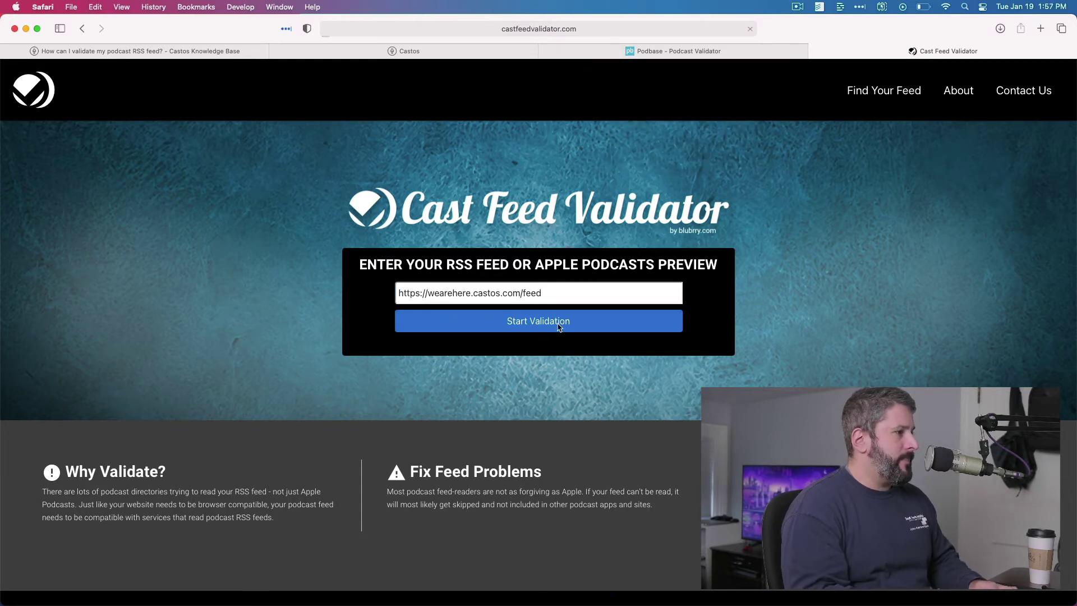
Run the same feed URL through Podbase's validator.
left_click(694, 51)
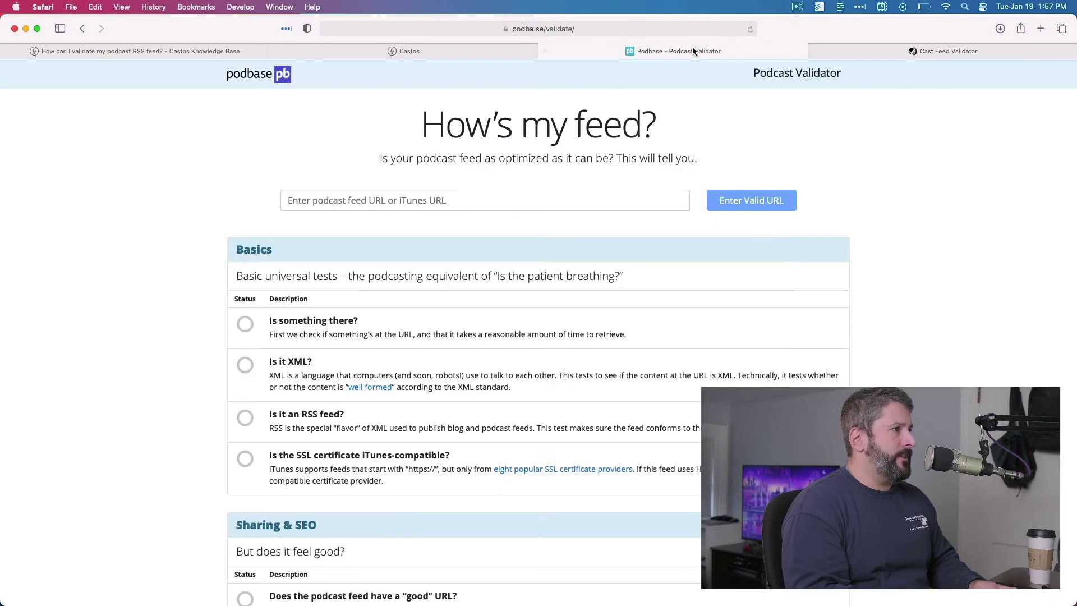
left_click(605, 193)
key("super+v")
left_click(740, 200)
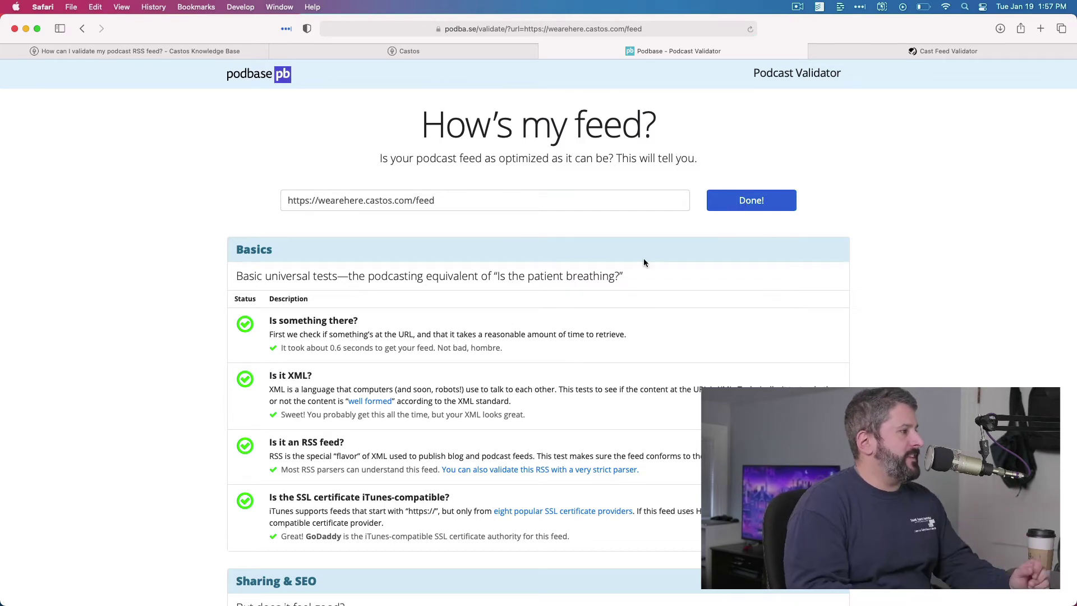
scroll(562, 359, "down", 4)
scroll(591, 400, "down", 15)
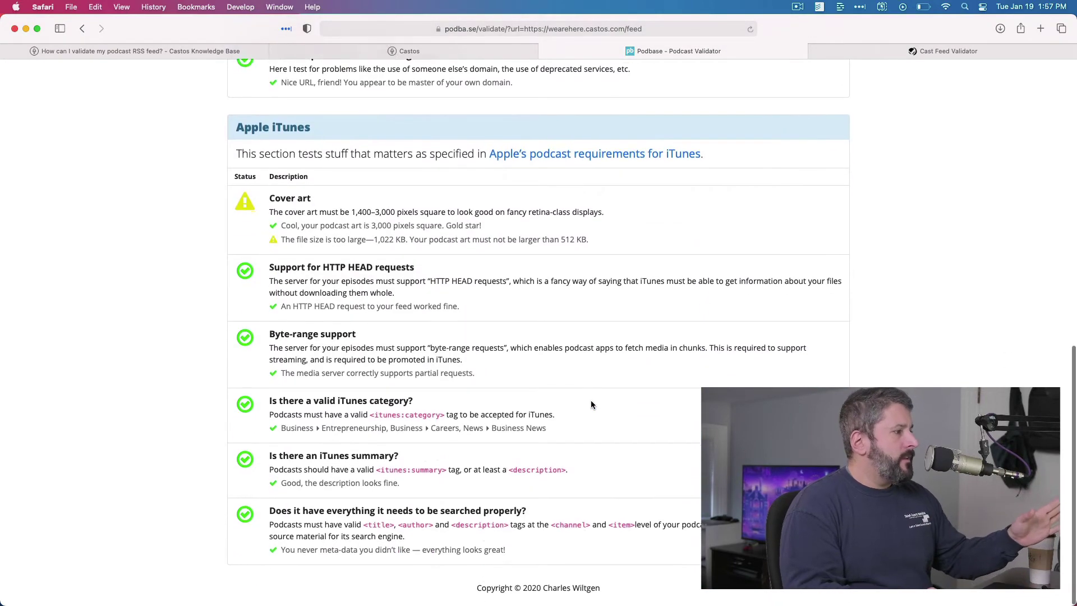
scroll(591, 404, "up", 20)
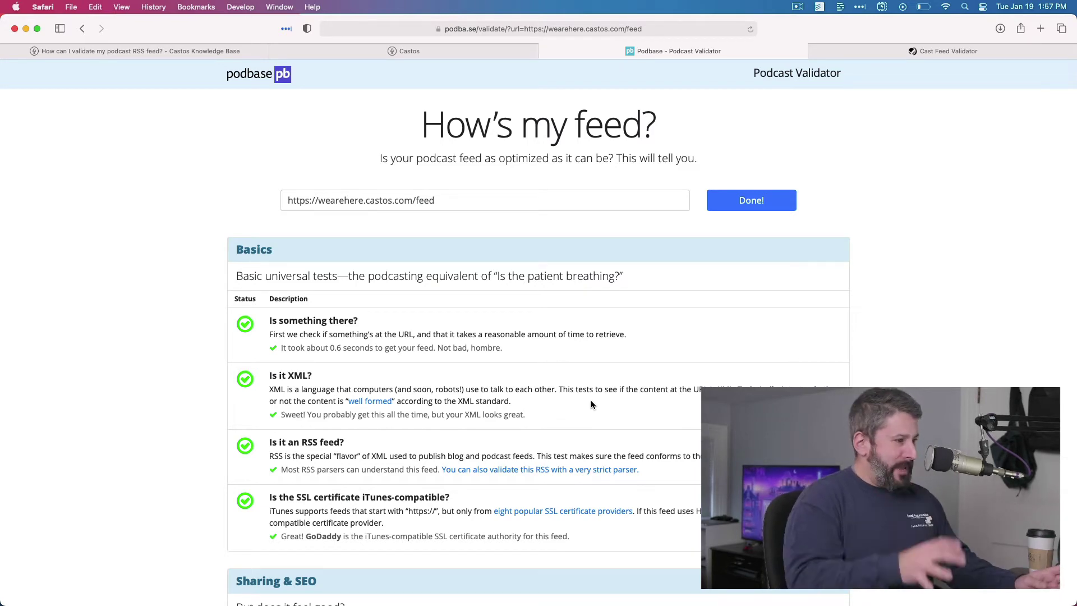
scroll(591, 400, "down", 2)
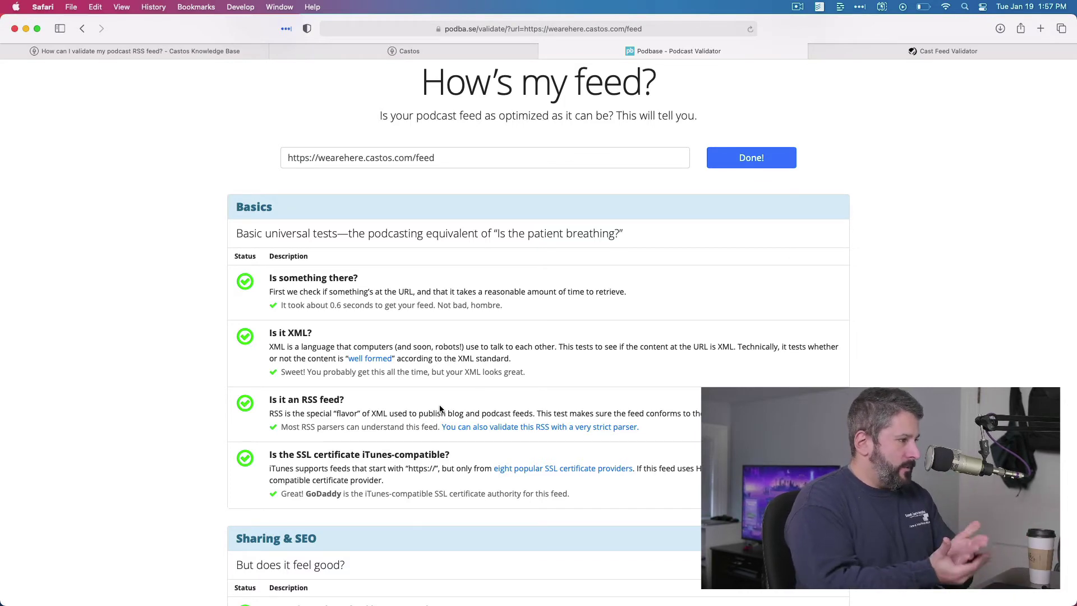
scroll(441, 409, "down", 5)
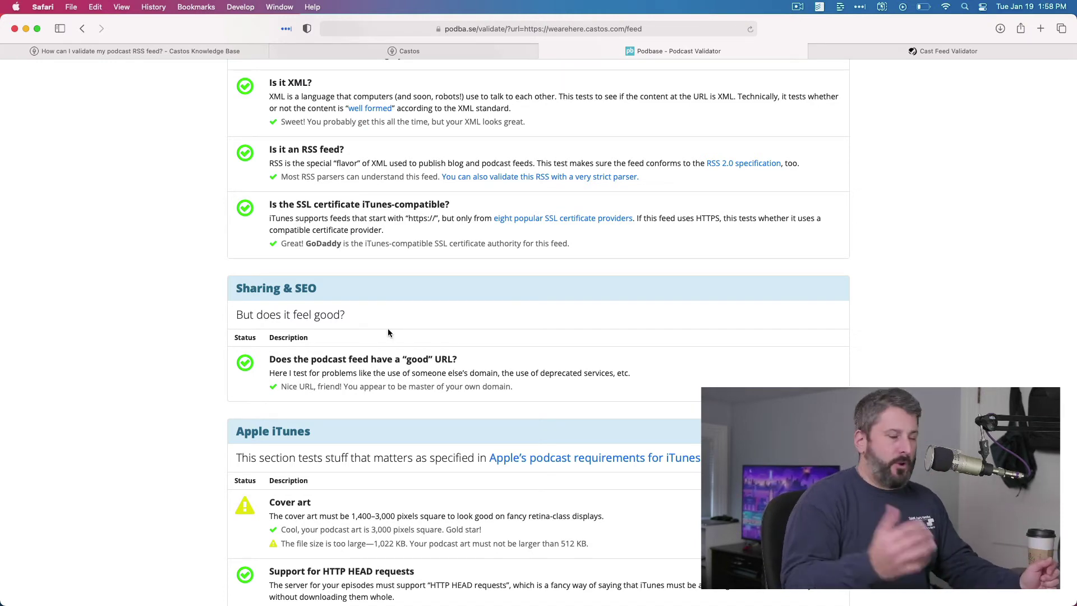
scroll(388, 333, "down", 5)
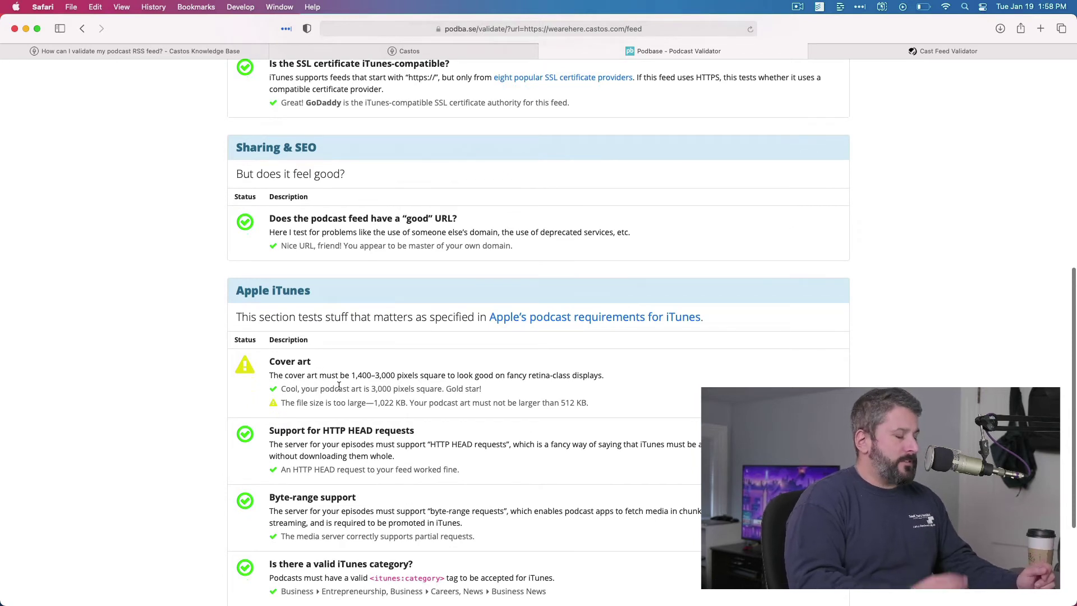
scroll(339, 386, "down", 1)
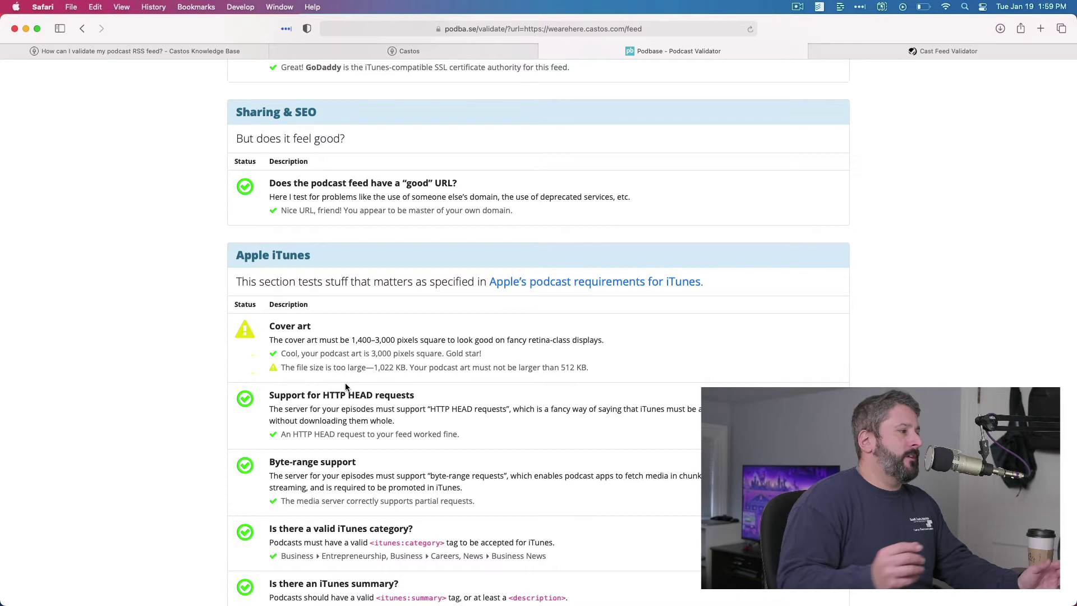
scroll(347, 387, "down", 3)
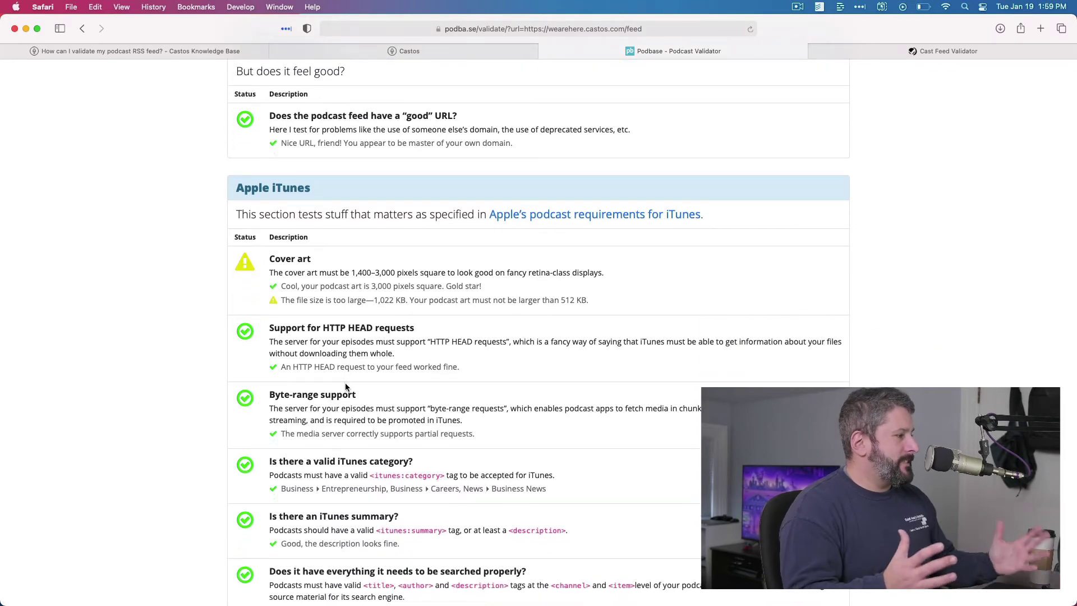
scroll(347, 387, "down", 2)
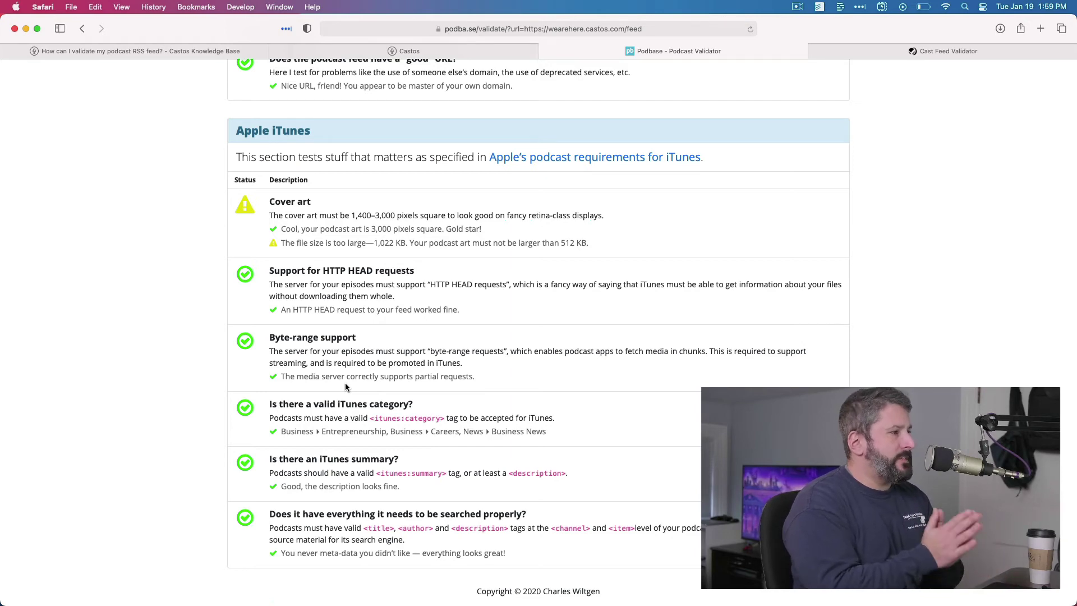
scroll(345, 386, "up", 15)
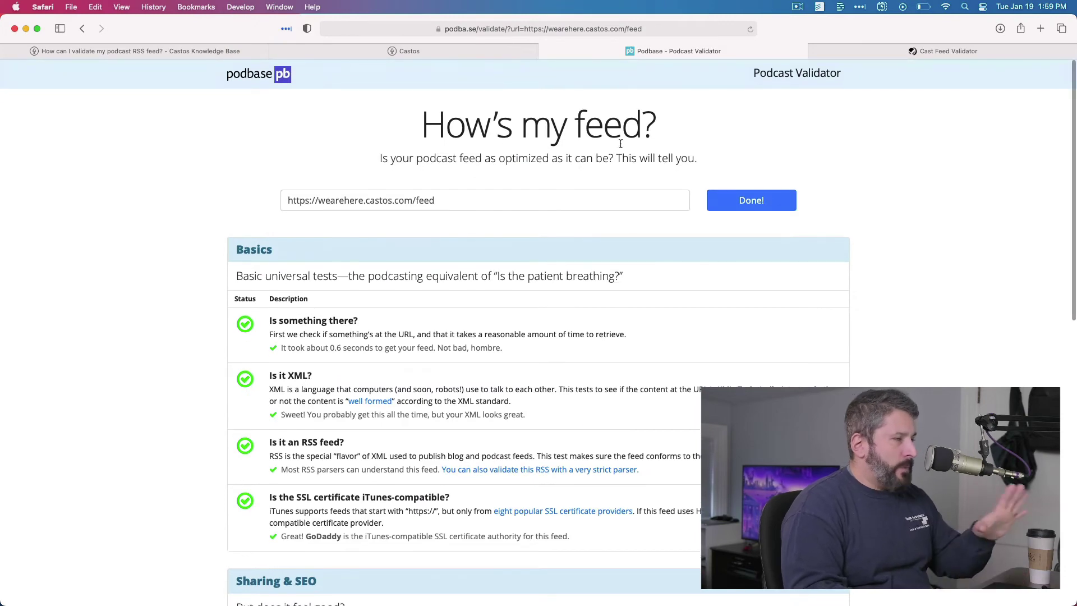
Open the feed preview in Cast Feed Validator, then close it.
key("ctrl+Tab")
scroll(752, 257, "down", 5)
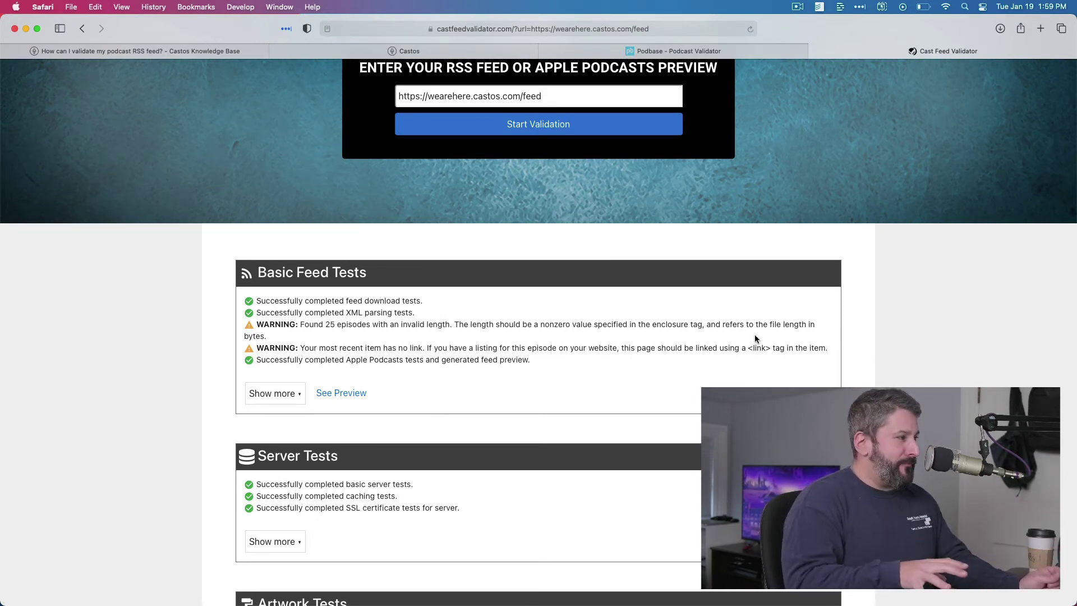
scroll(496, 372, "down", 1)
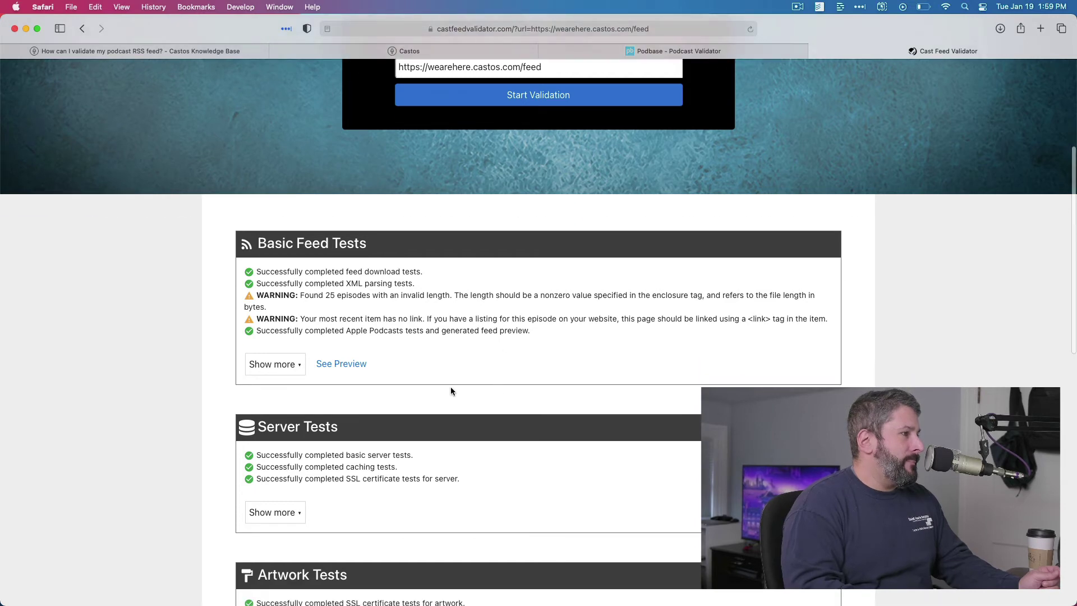
left_click(345, 366)
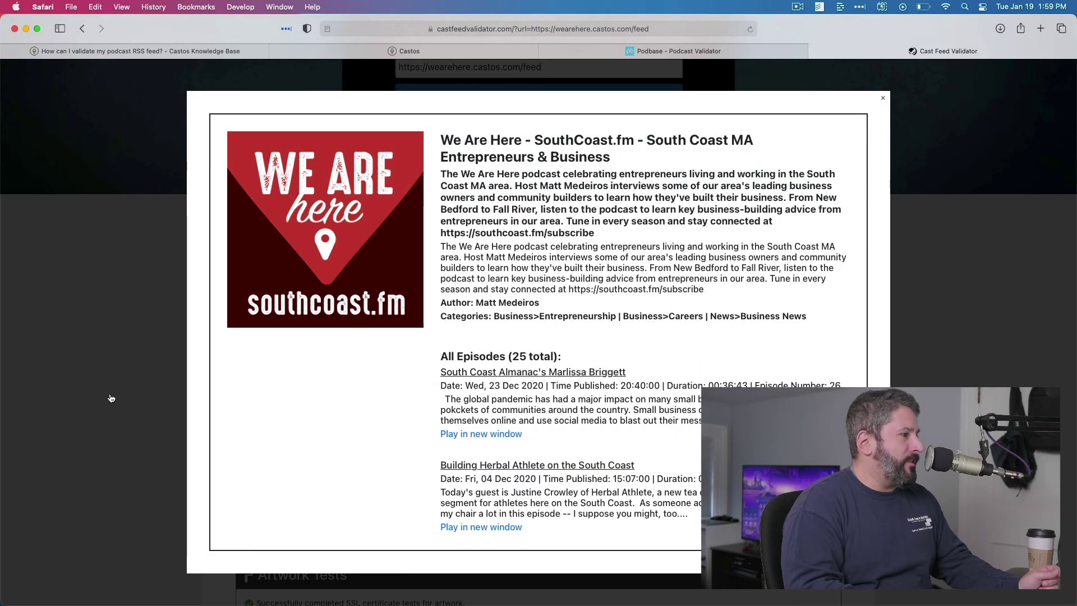
left_click(112, 399)
Expand the Basic Feed Tests to review feed info, episode info and HTTP headers.
left_click(278, 372)
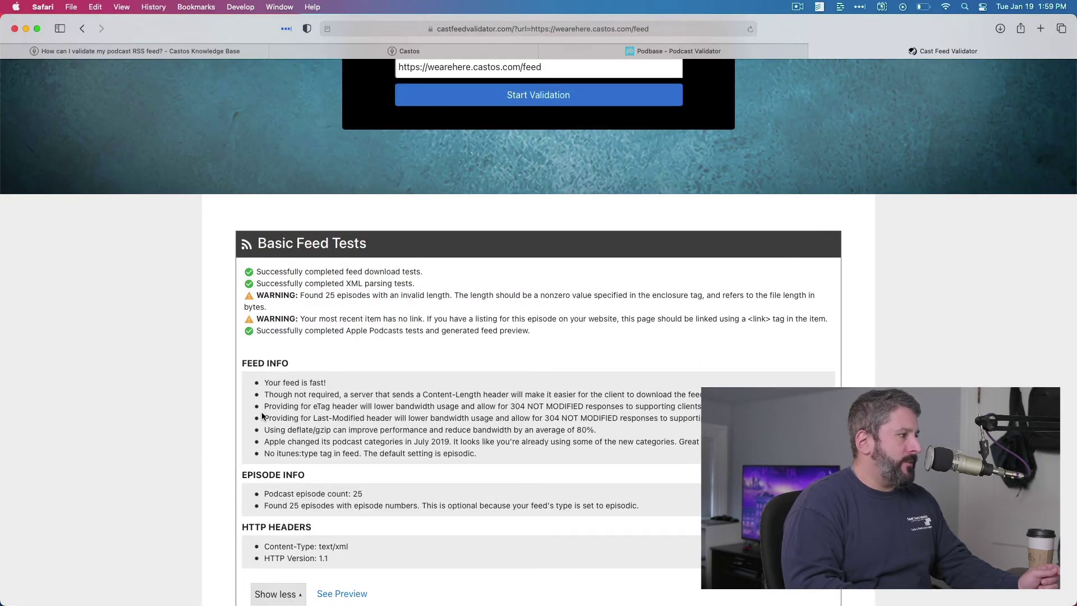
scroll(300, 452, "down", 2)
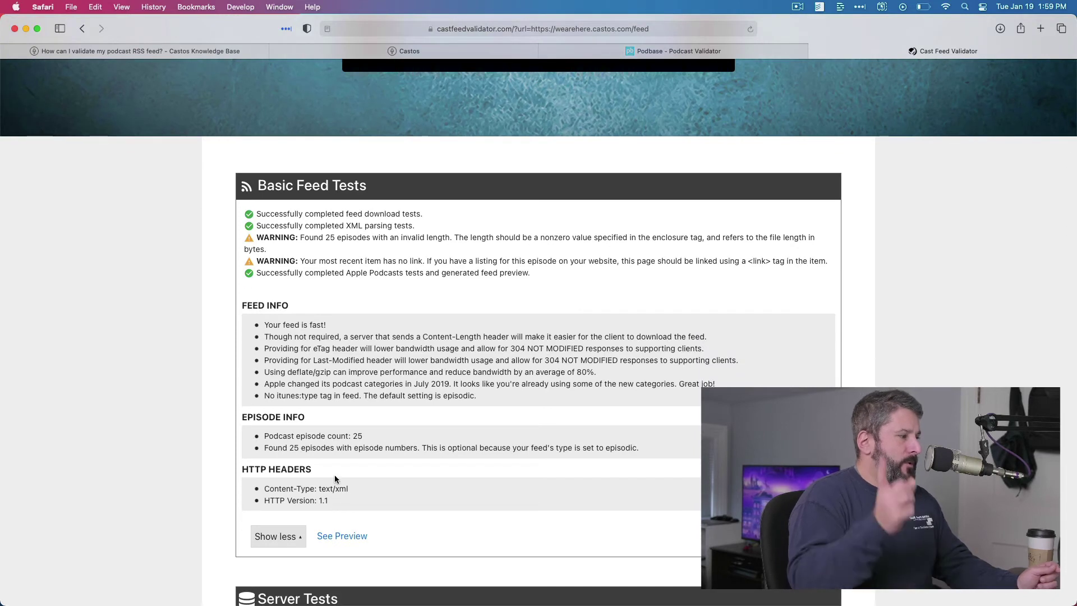
scroll(340, 385, "down", 1)
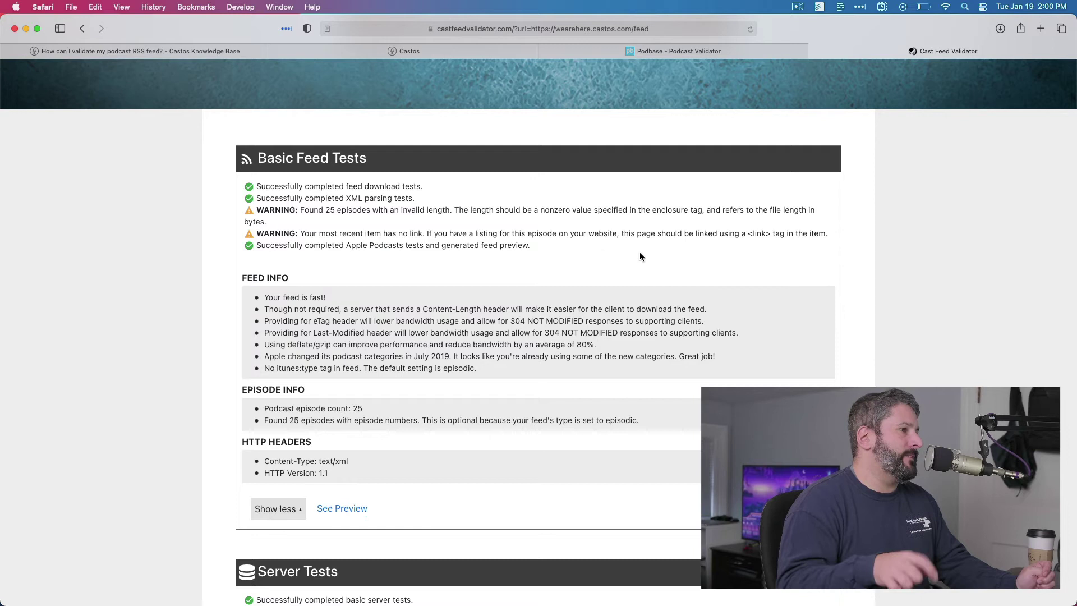
scroll(429, 374, "down", 2)
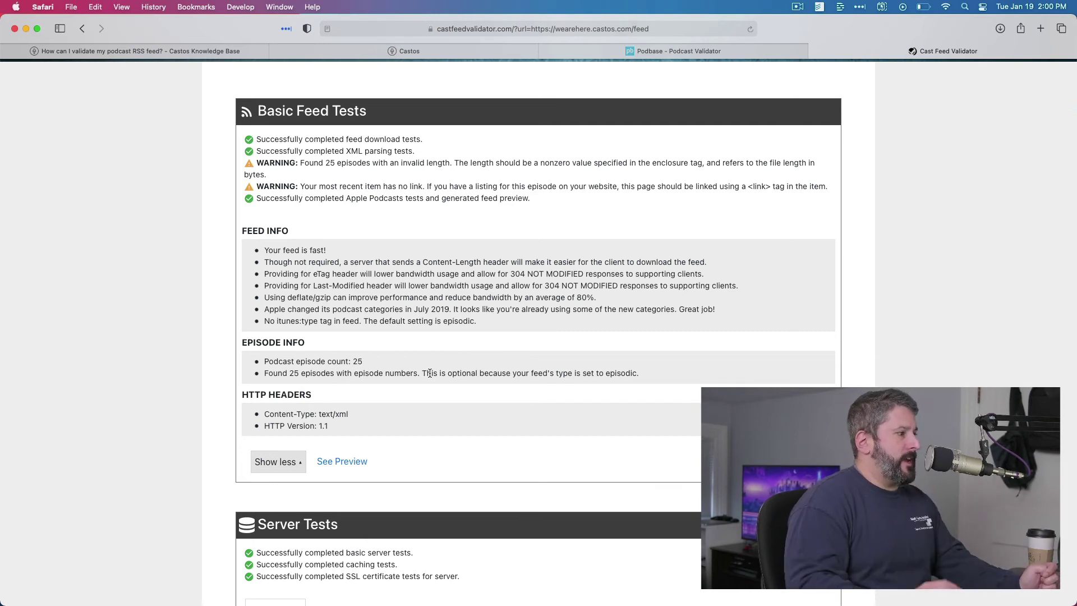
scroll(429, 373, "down", 2)
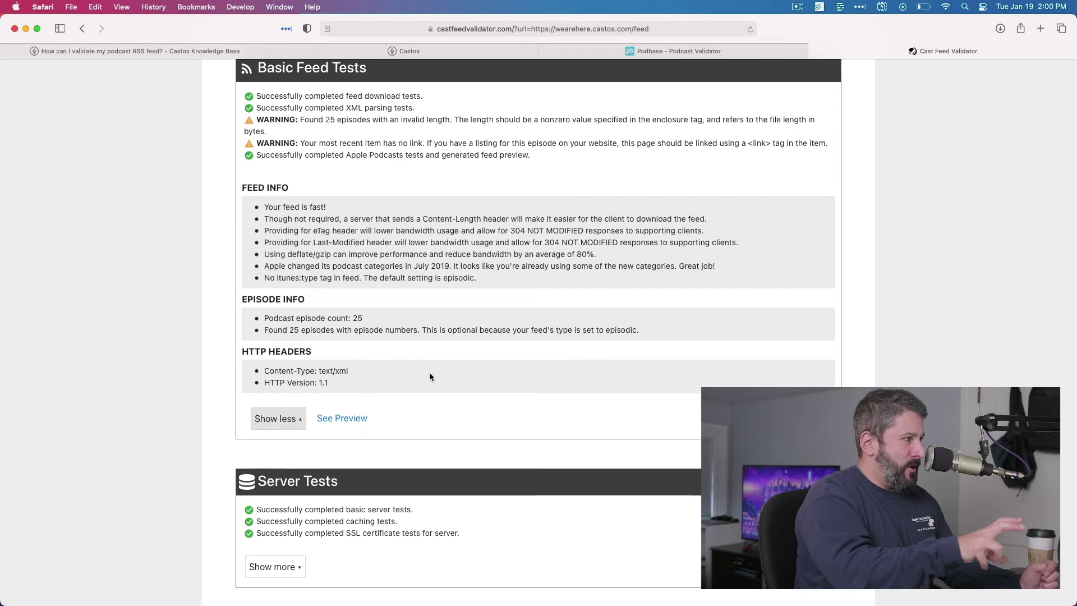
Expand the Artwork Tests details showing the 1MB, 3000×3000px, 72dpi image error.
scroll(430, 377, "down", 3)
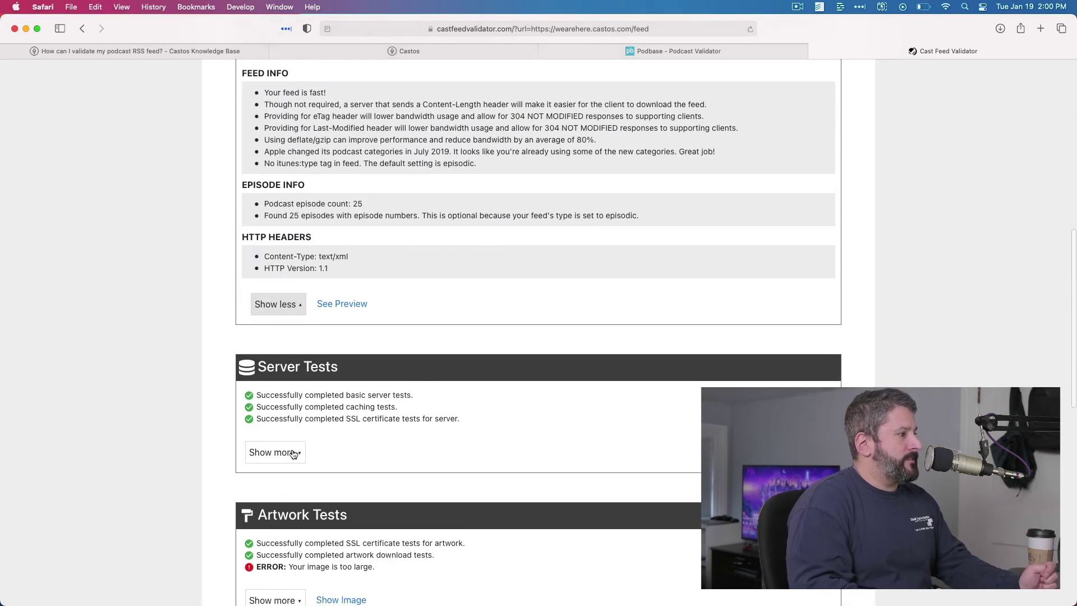
scroll(371, 445, "down", 4)
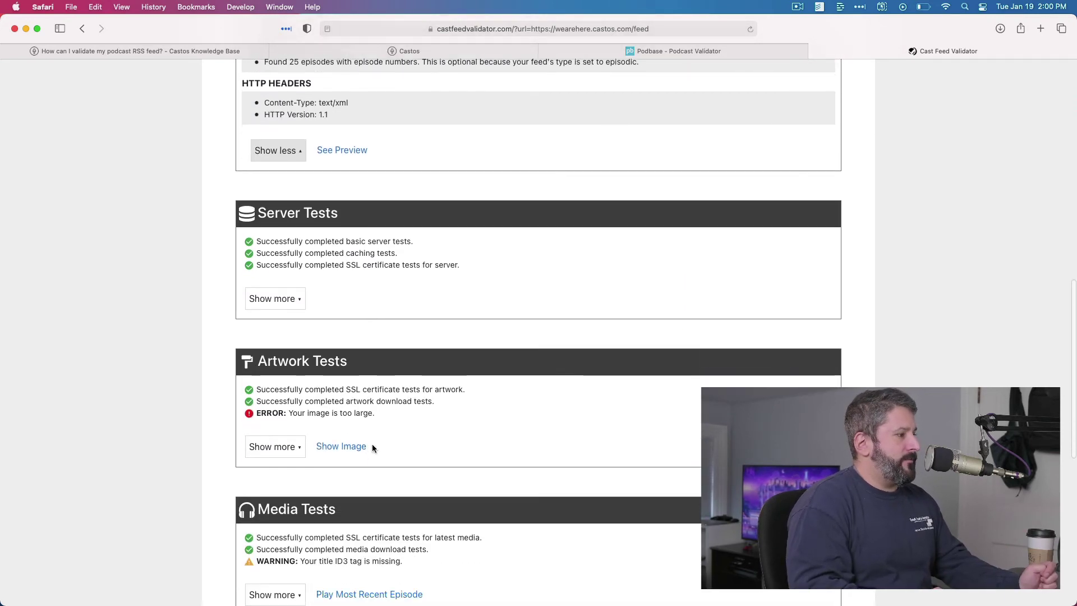
left_click(279, 448)
scroll(358, 422, "down", 5)
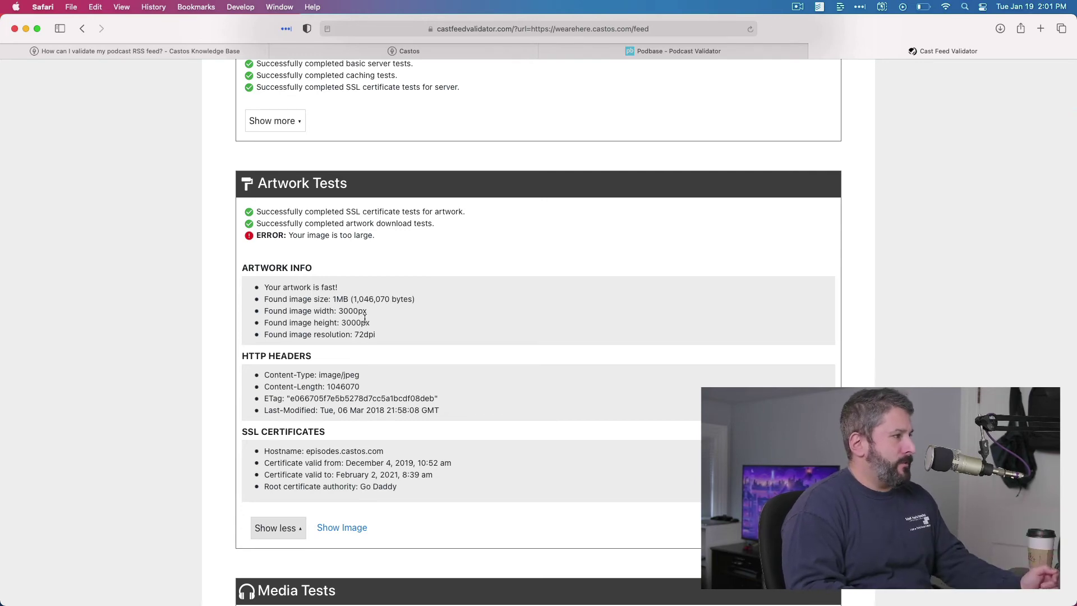
View the We Are Here podcast artwork image, then close it and move down to Media Tests.
left_click(343, 530)
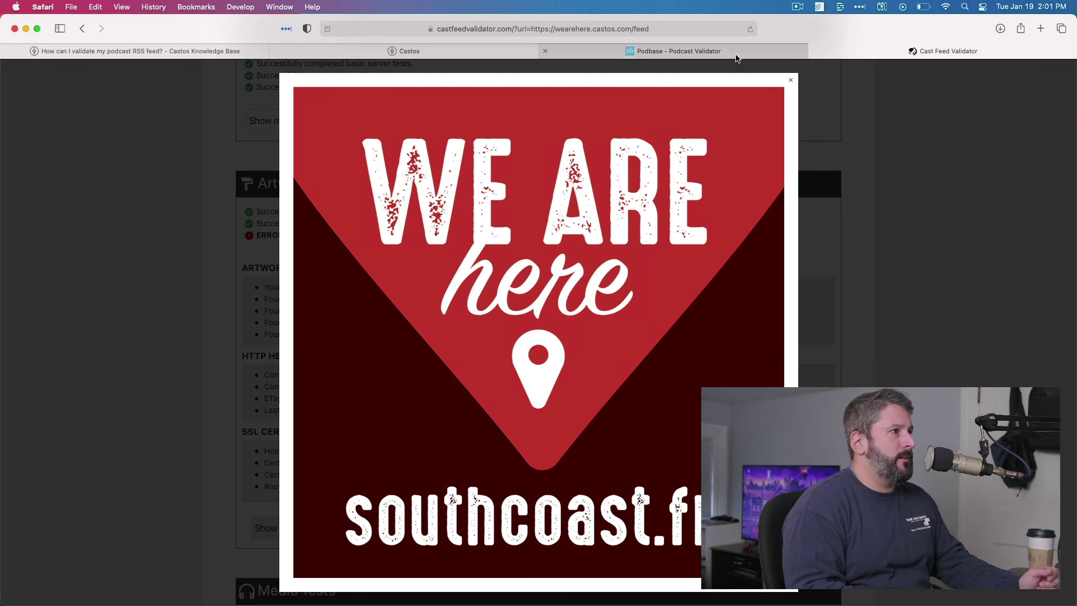
left_click(790, 85)
scroll(546, 418, "down", 4)
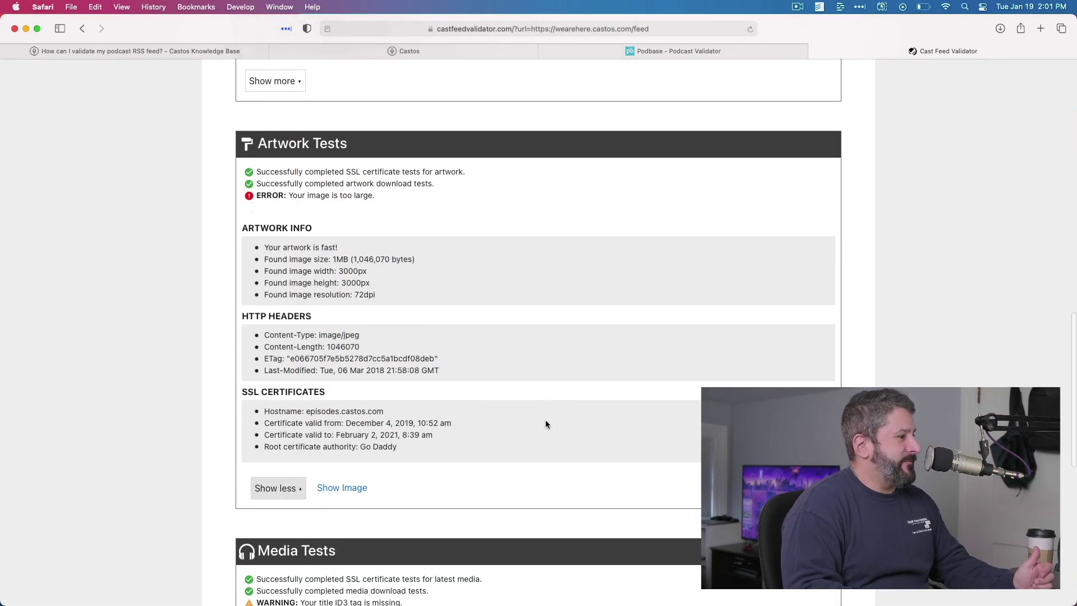
scroll(546, 424, "down", 5)
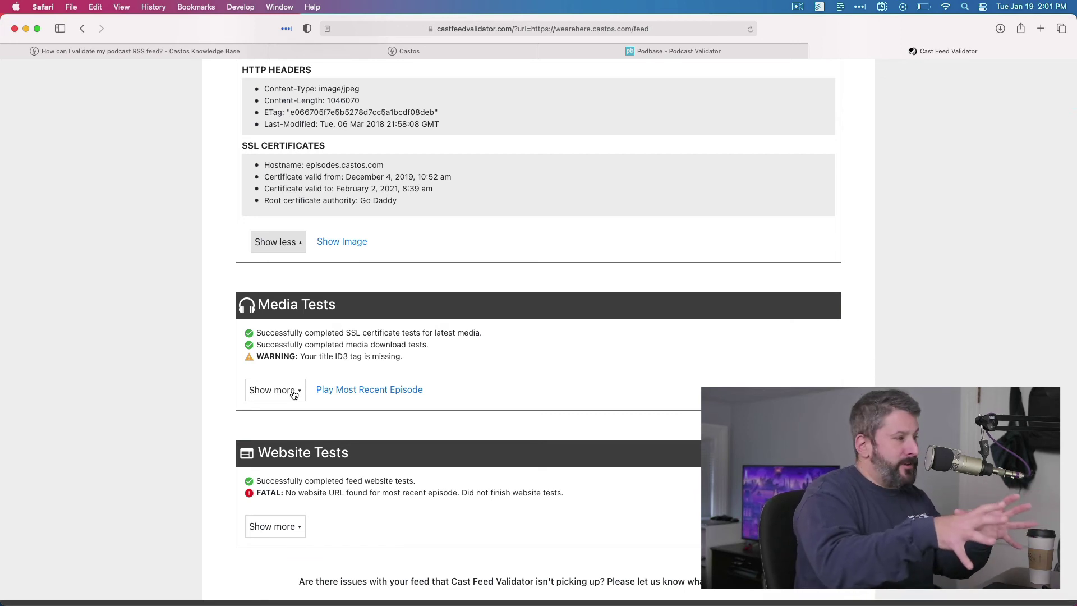
Play the most recent episode, close the player, and expand the Media Tests details.
left_click(346, 390)
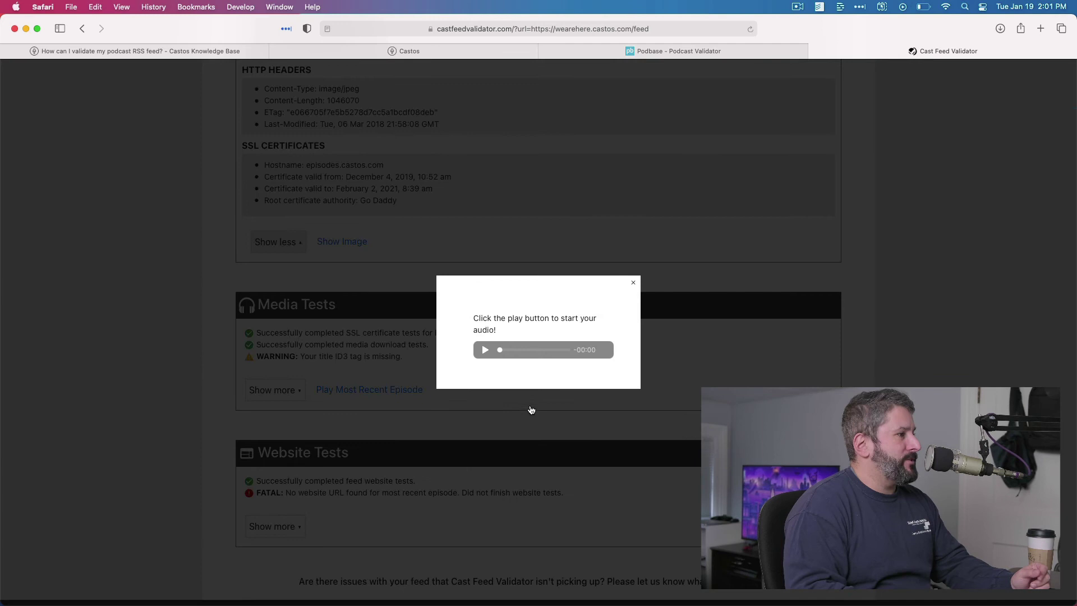
left_click(634, 283)
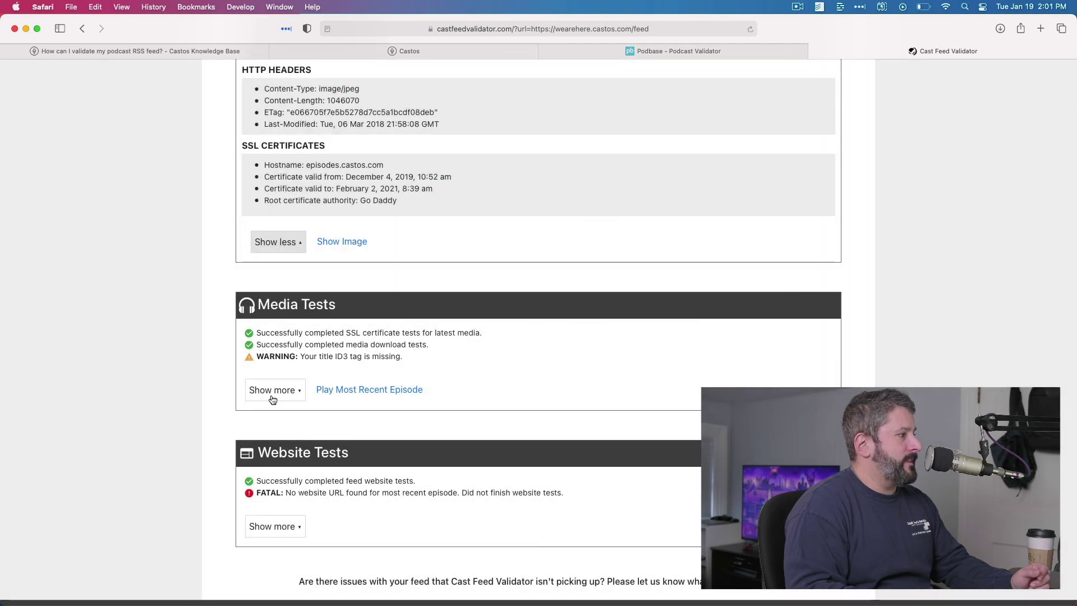
left_click(274, 396)
scroll(345, 442, "down", 4)
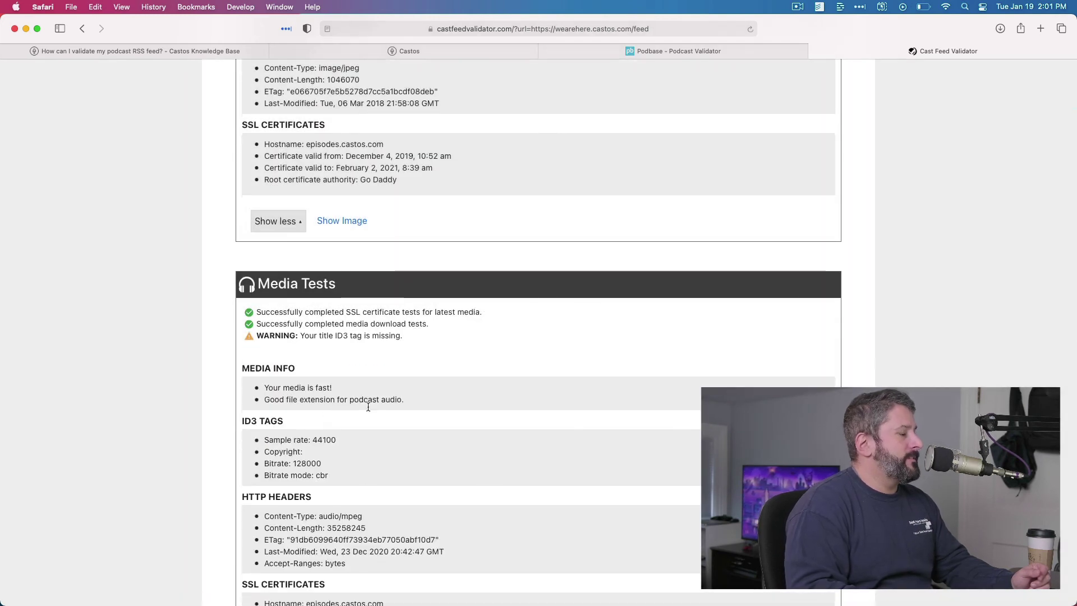
scroll(373, 415, "down", 2)
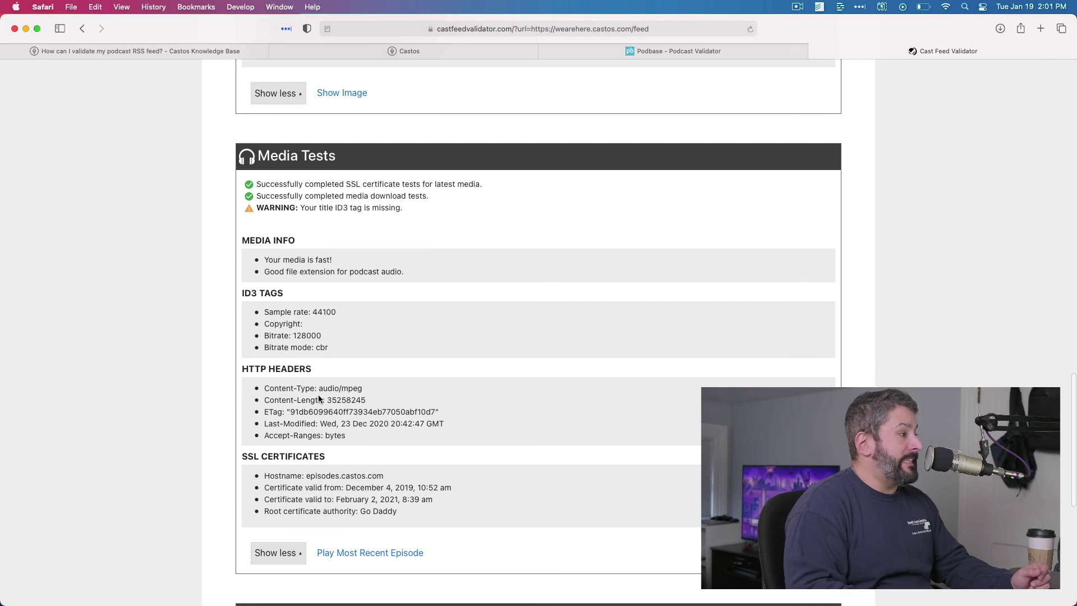
scroll(323, 453, "down", 10)
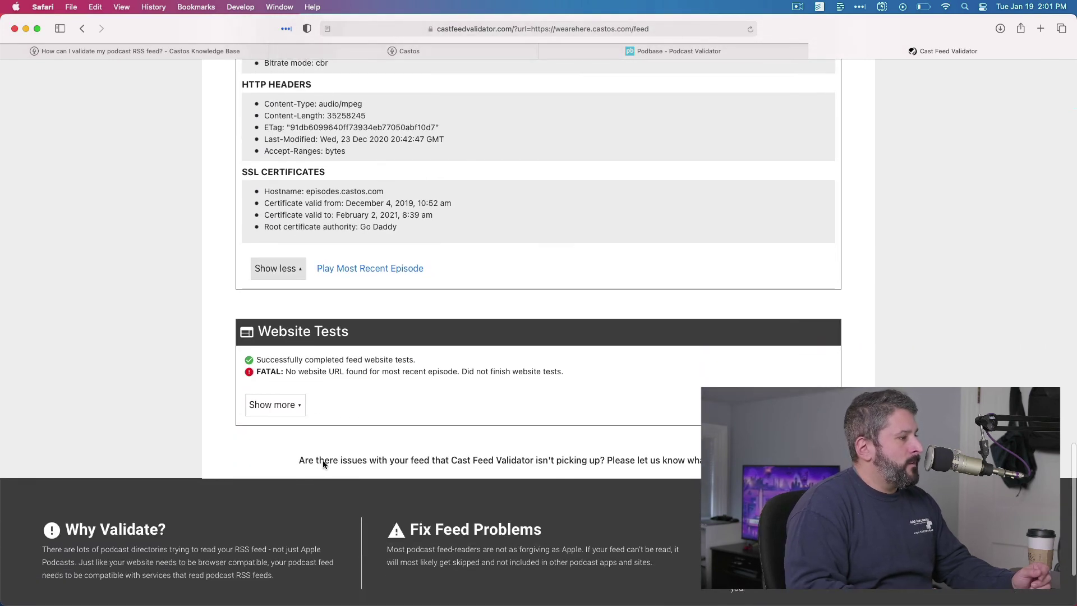
Expand the Website Tests details showing the missing episode website URL error.
left_click(291, 416)
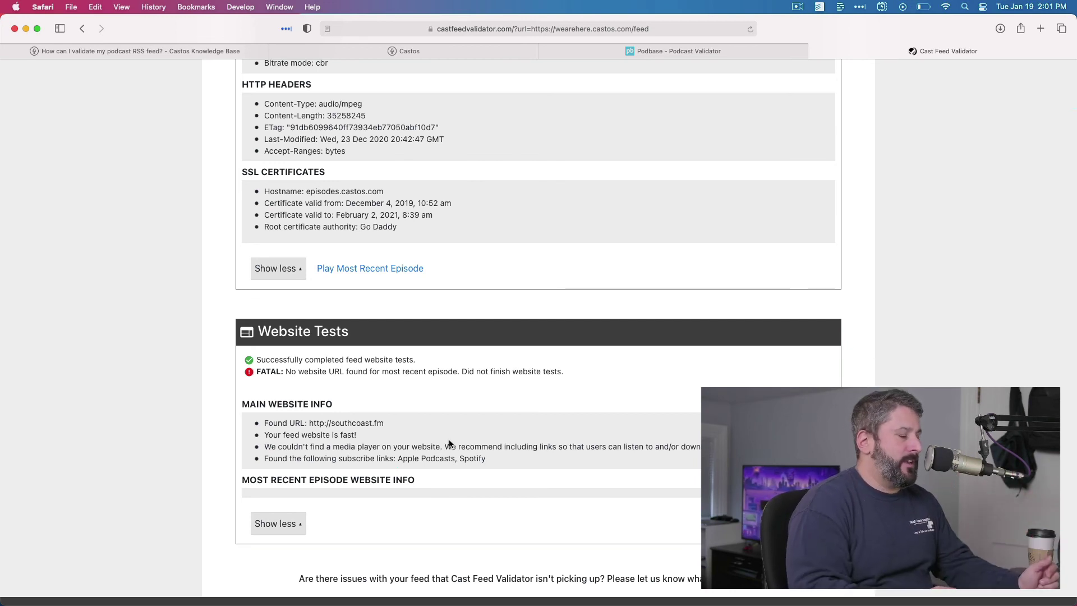
scroll(449, 444, "down", 3)
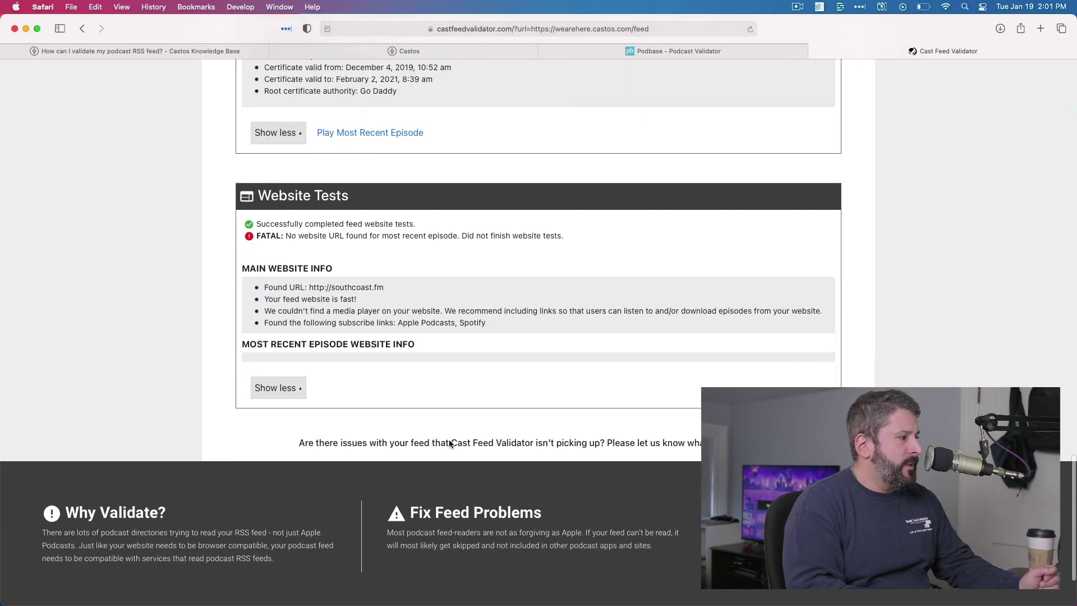
scroll(449, 444, "up", 10)
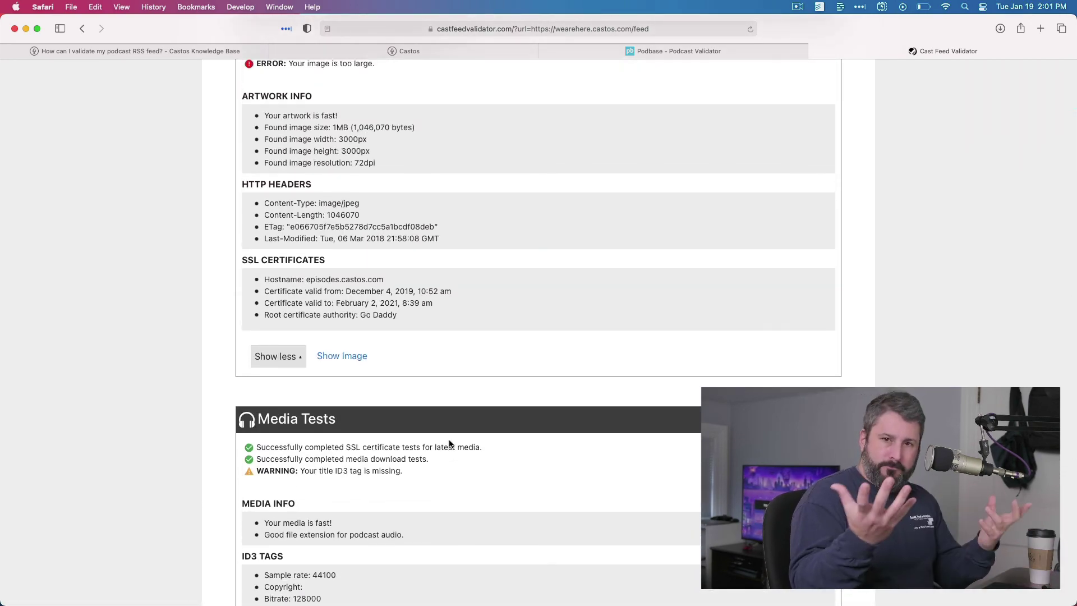
scroll(450, 444, "up", 8)
scroll(449, 442, "up", 3)
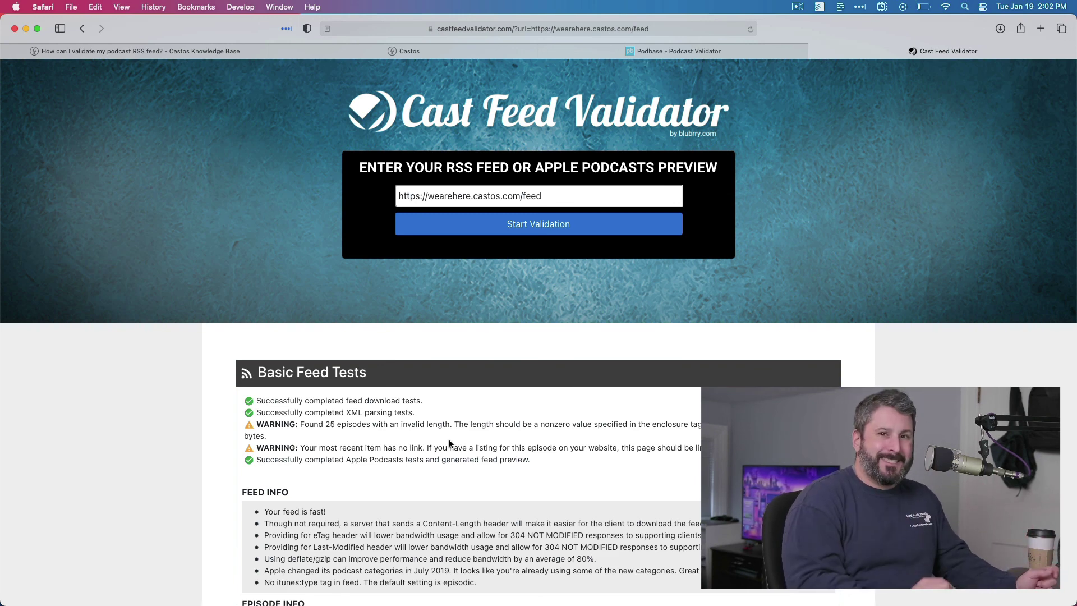
left_click(457, 51)
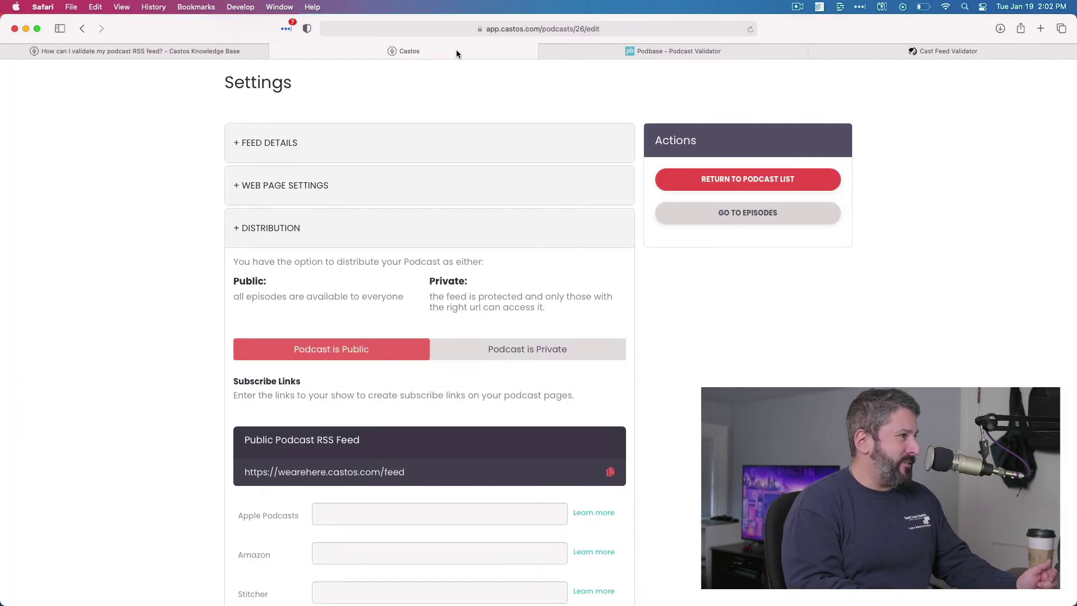
scroll(501, 262, "down", 1)
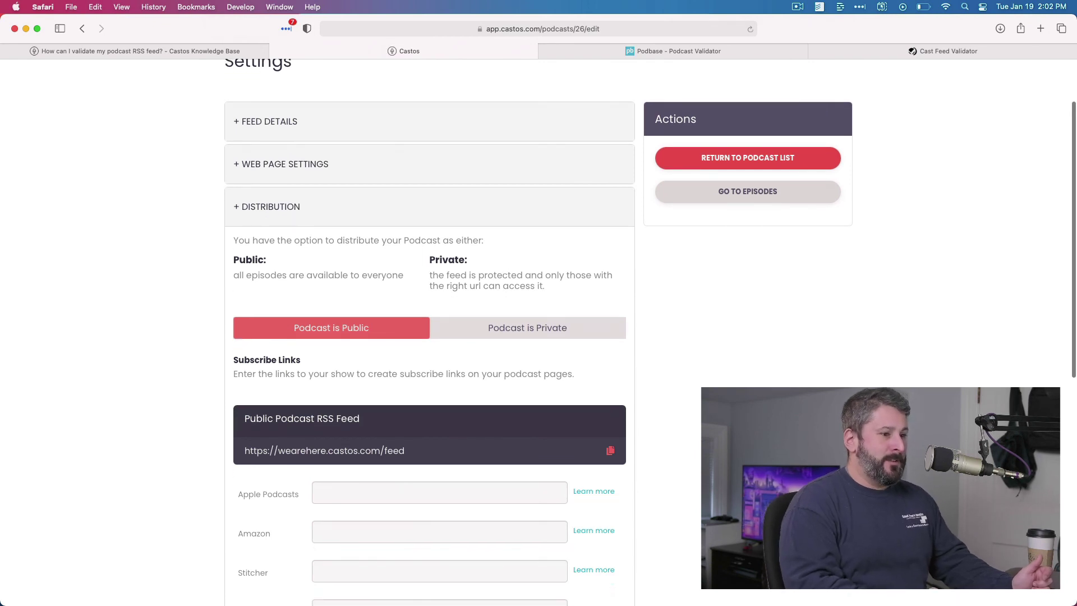